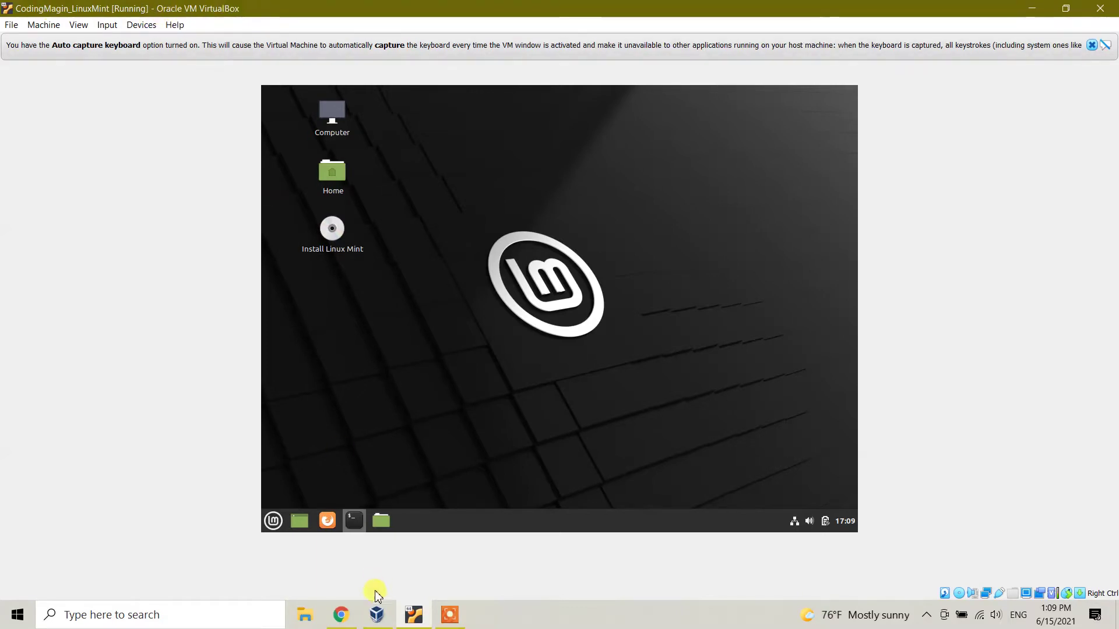
- Power off the running CodingMagin_LinuxMint virtual machine from its window's close dialog
left_click(394, 624)
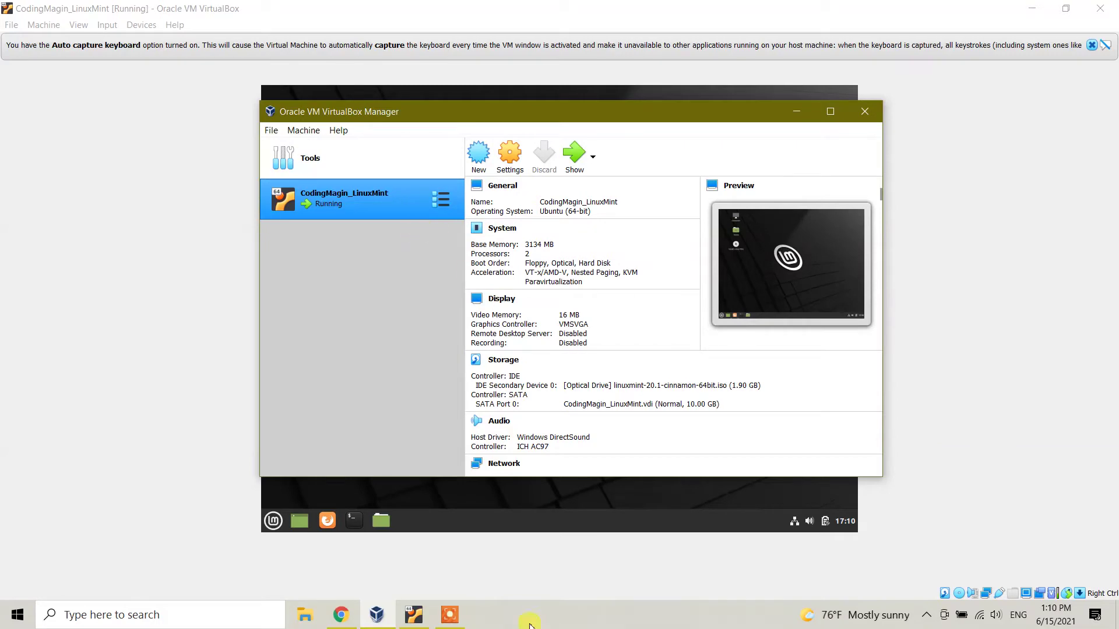
left_click(460, 621)
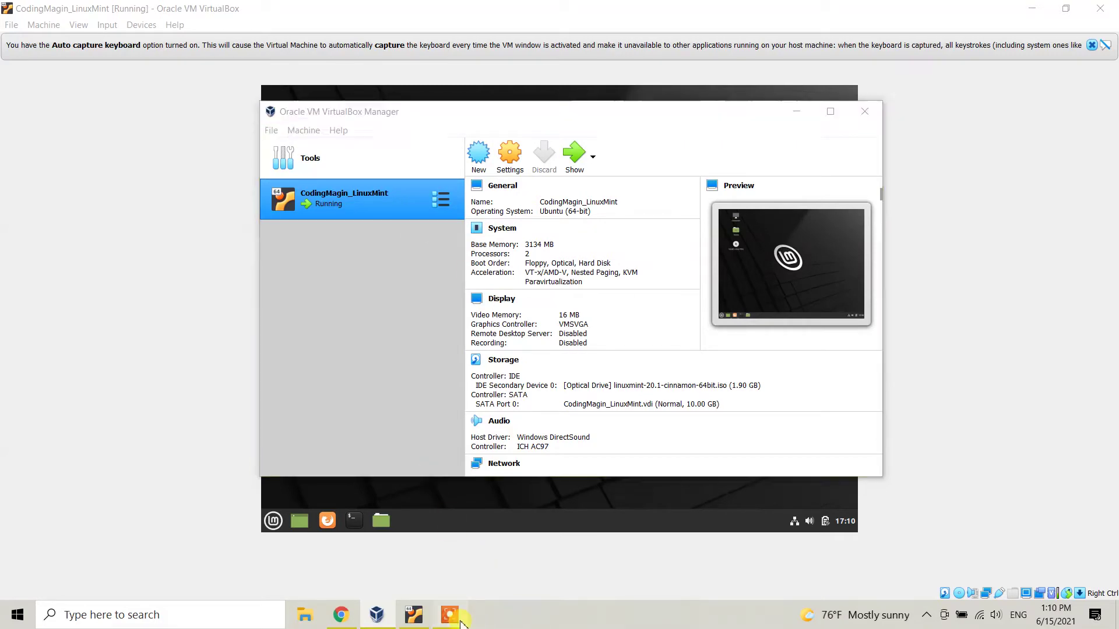
left_click(414, 615)
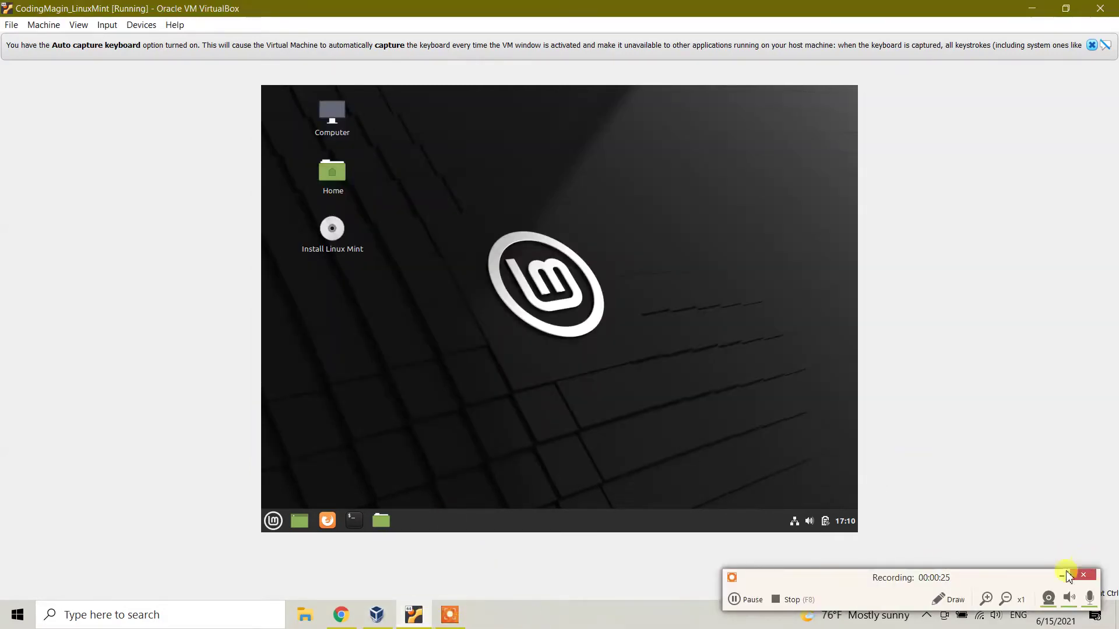
left_click(1061, 576)
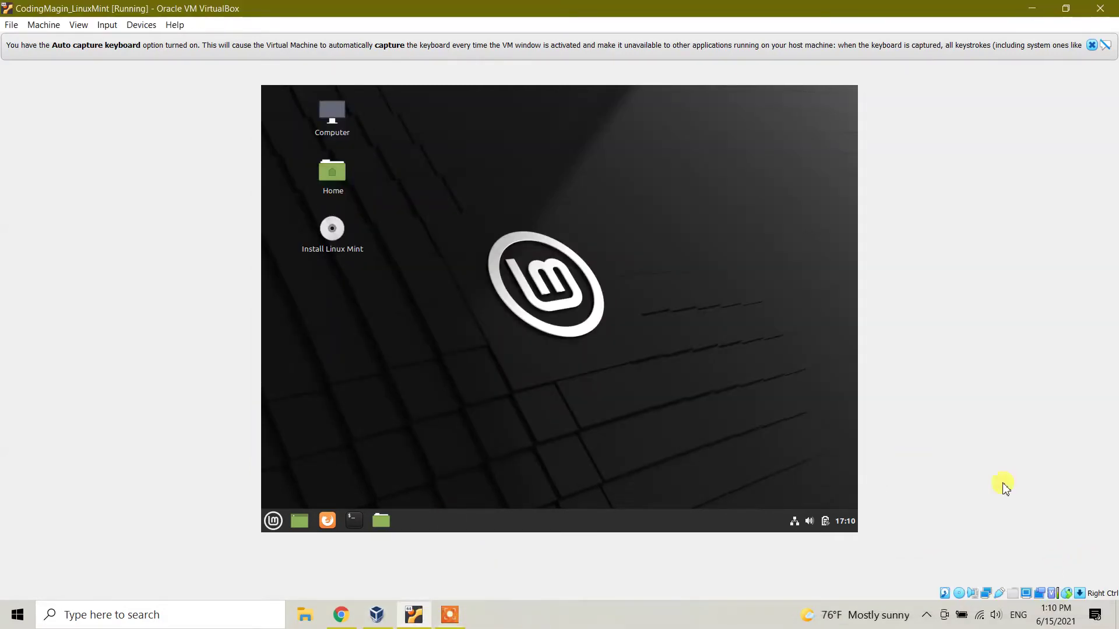
left_click(1109, 10)
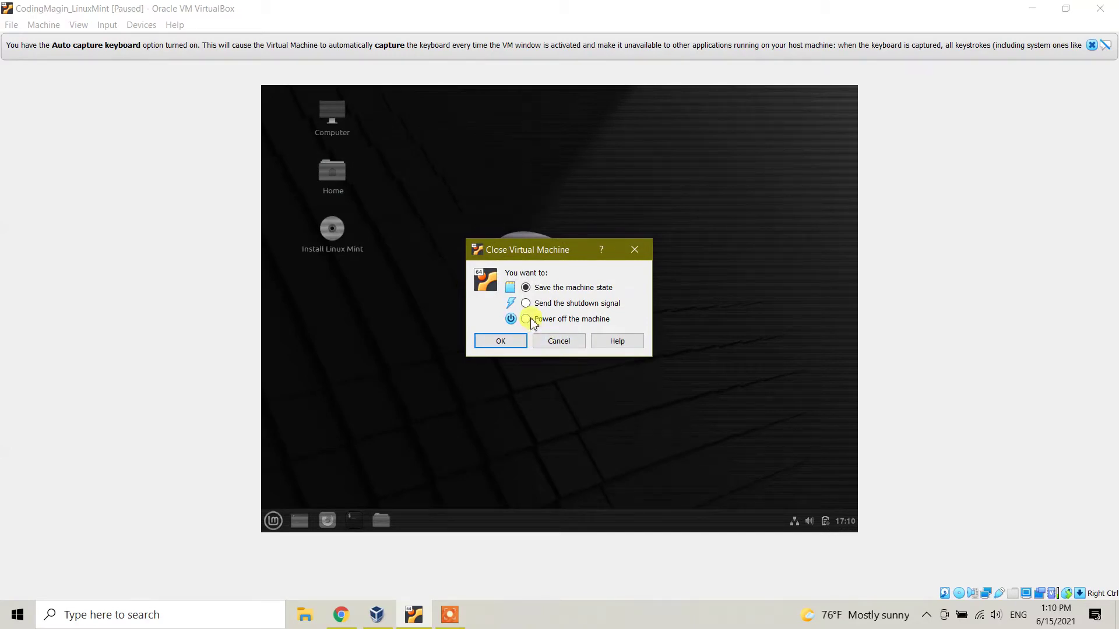
left_click(507, 340)
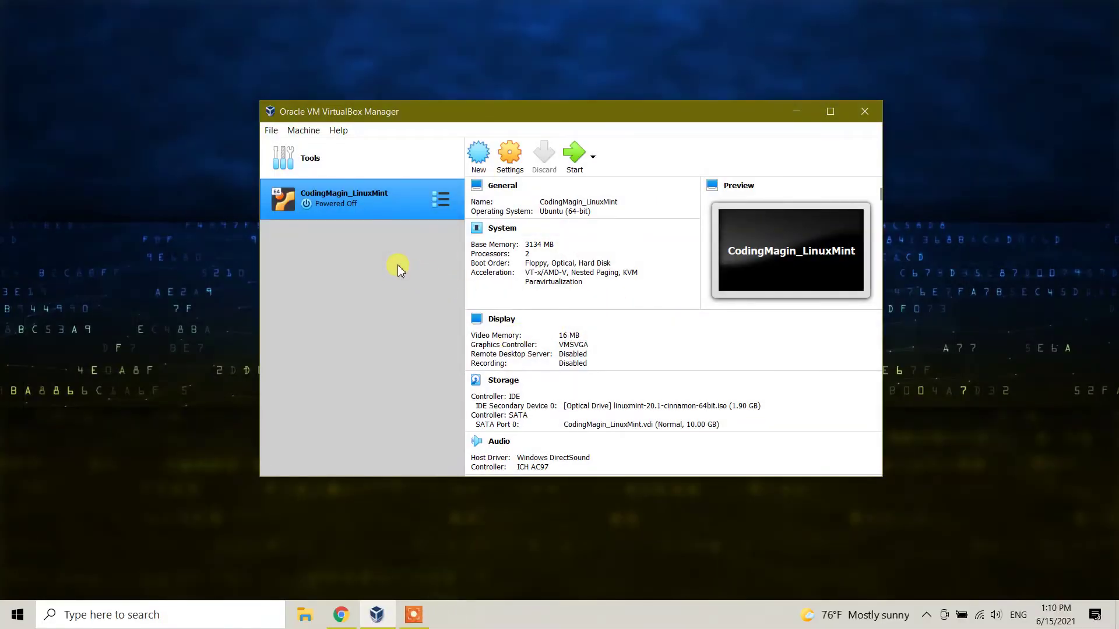
- Remove the CodingMagin_LinuxMint machine, choosing to delete all its files
right_click(367, 205)
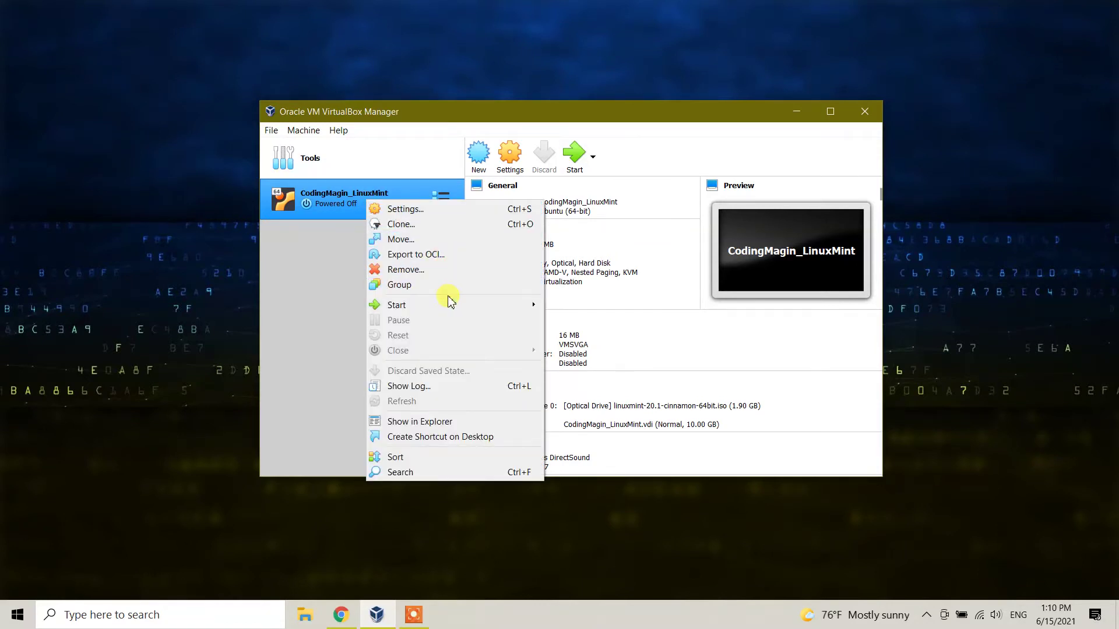
left_click(420, 269)
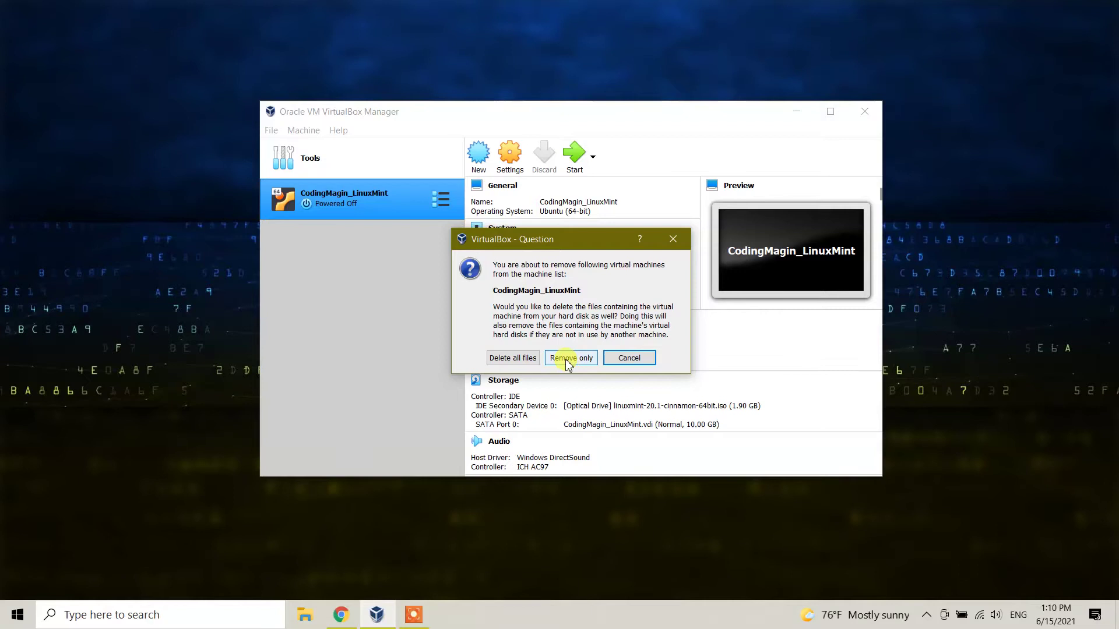
left_click(508, 359)
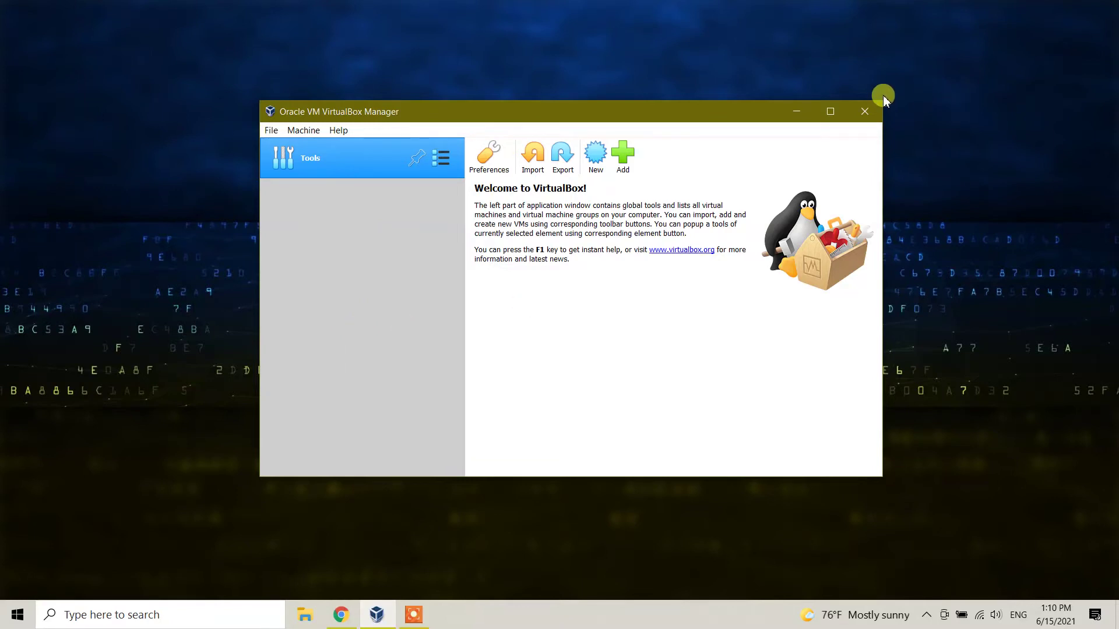
- Close VirtualBox Manager and open Control Panel via a 'cont' search, leaving View by unchanged
left_click(868, 112)
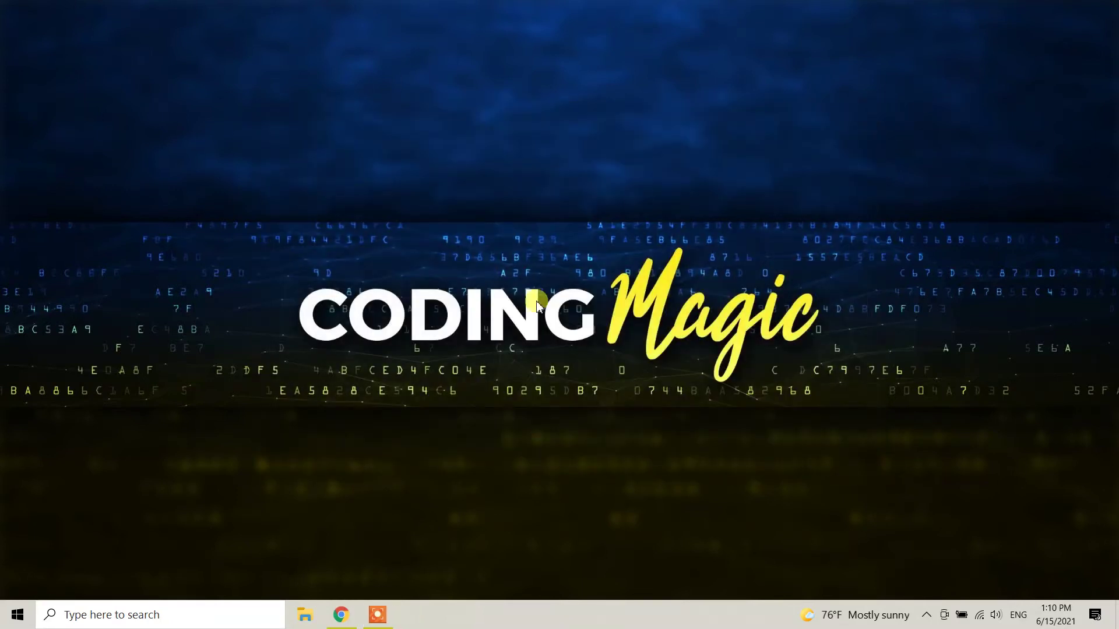
left_click(168, 617)
type("cont")
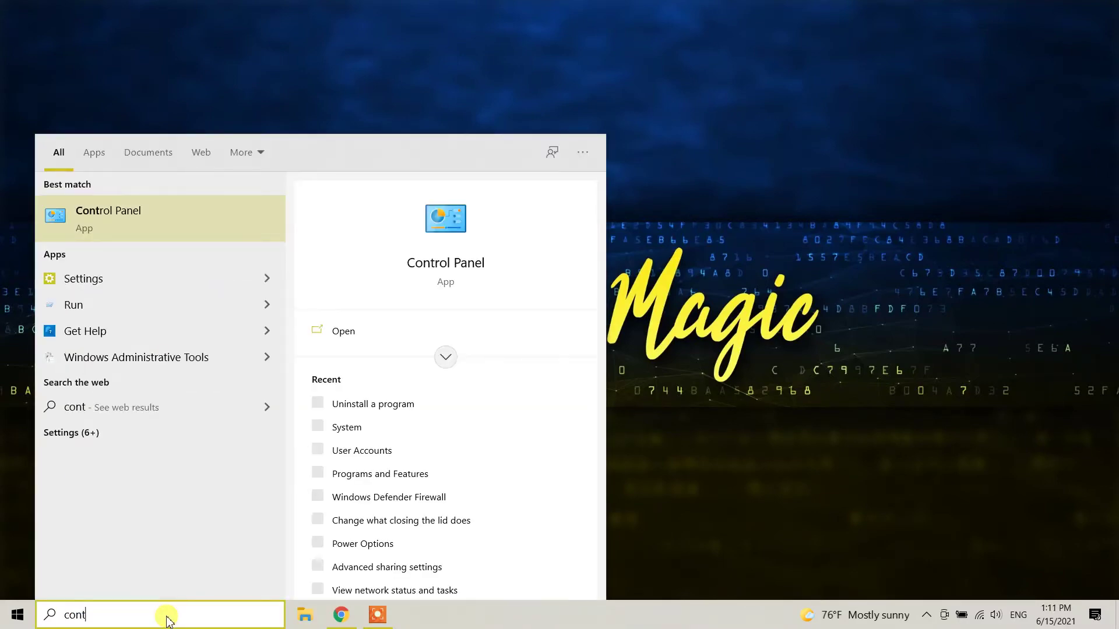
key("Return")
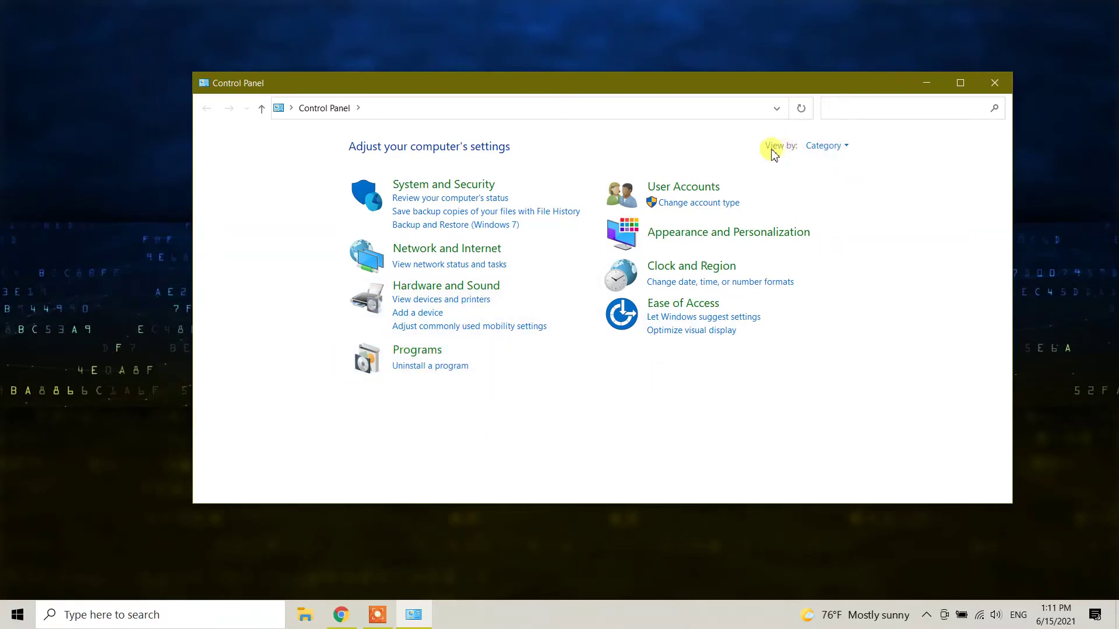
left_click(846, 147)
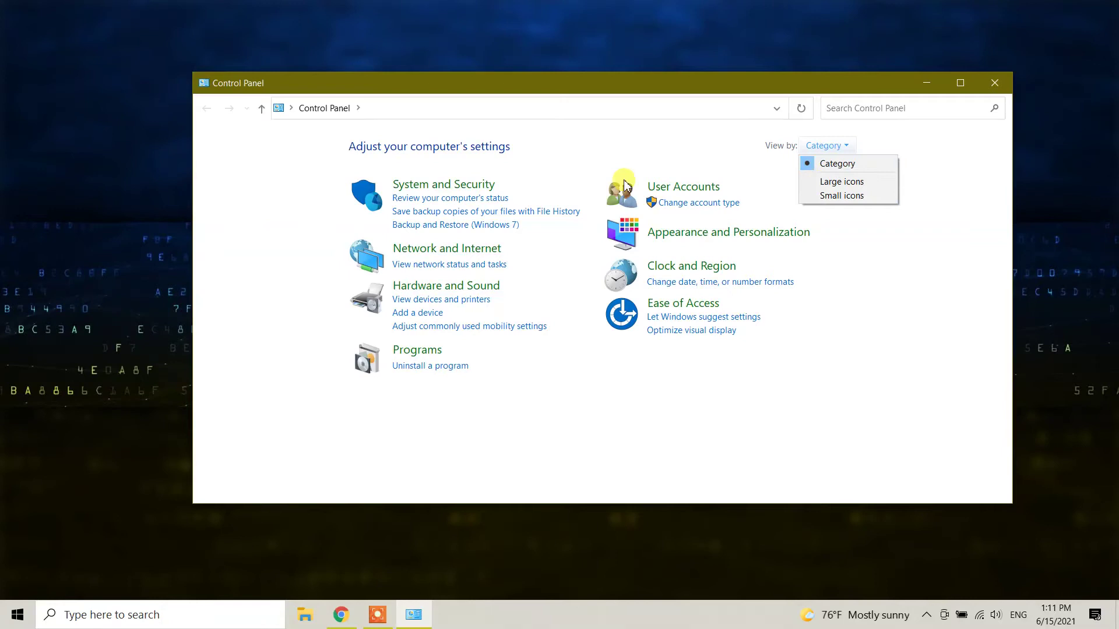
left_click(426, 389)
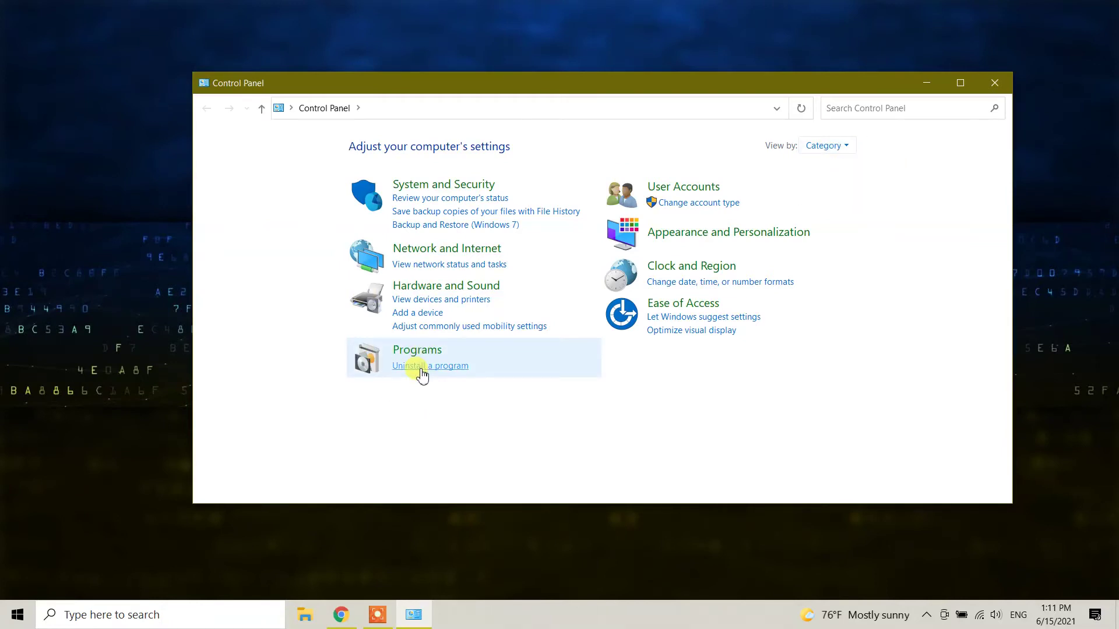
- Open 'Uninstall a program' and select Oracle VM VirtualBox 6.1.22 in the program list
left_click(420, 367)
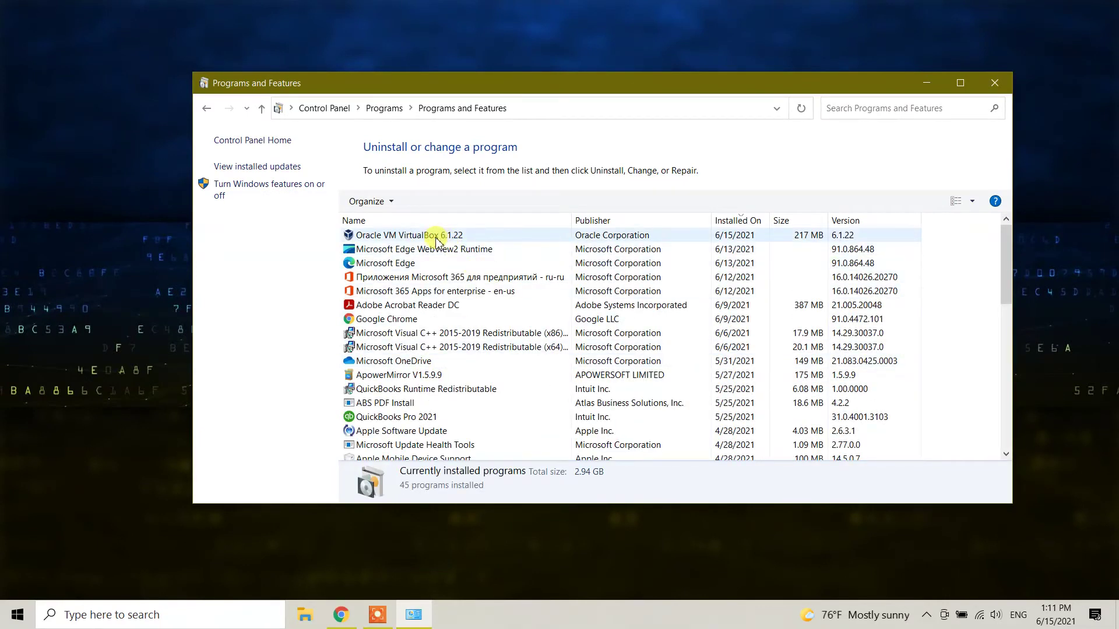
scroll(408, 426, "down", 10)
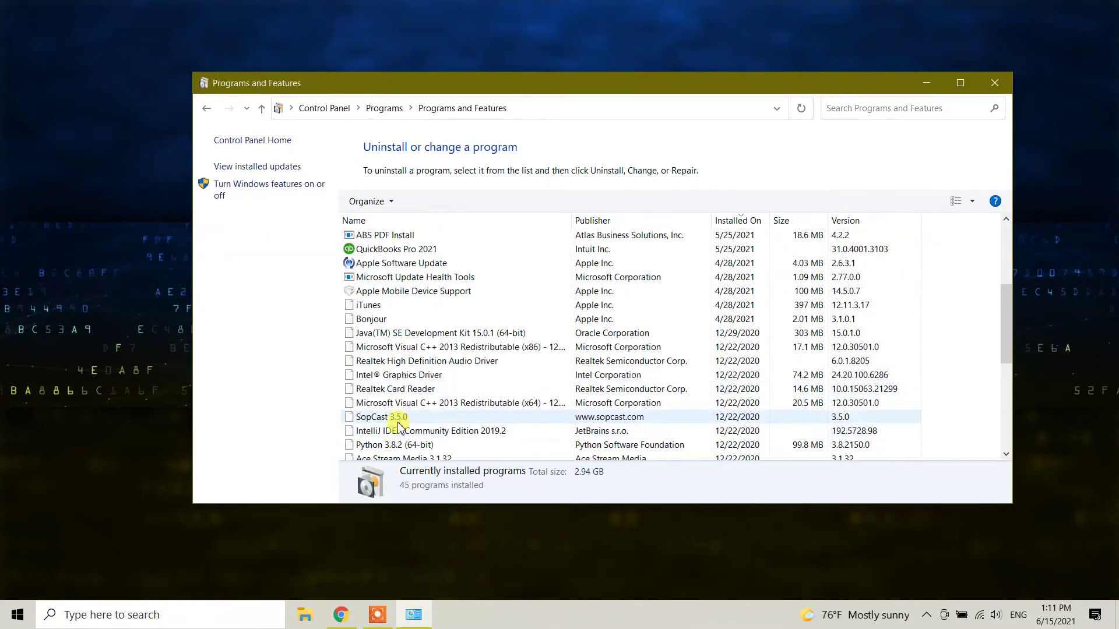
scroll(400, 419, "up", 10)
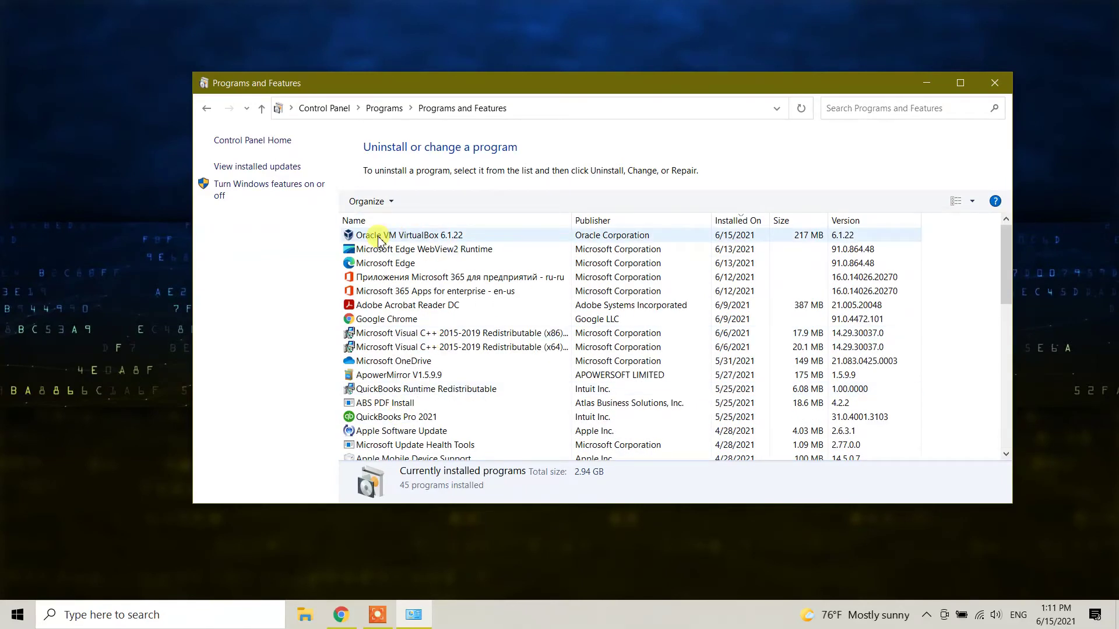
left_click(466, 239)
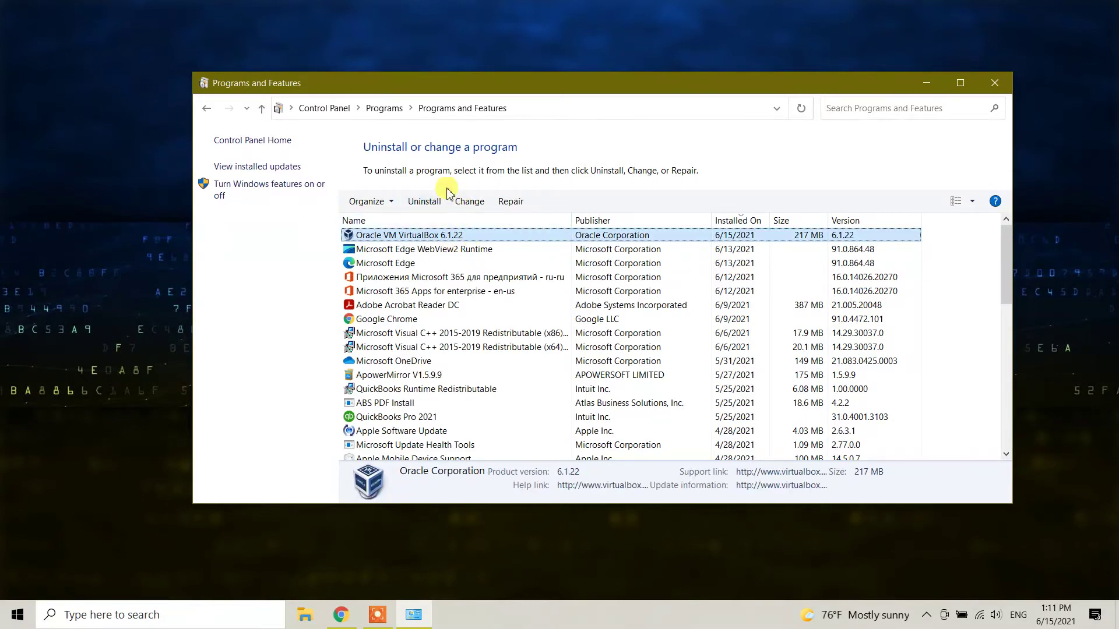
scroll(448, 292, "down", 3)
scroll(455, 321, "down", 7)
scroll(458, 324, "up", 10)
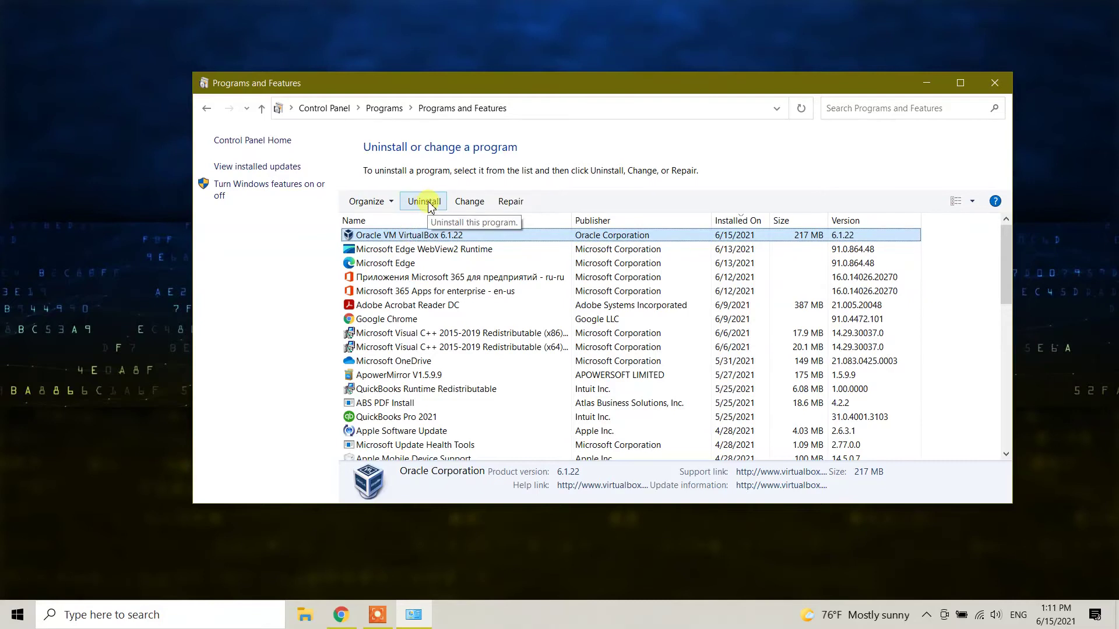
- Uninstall Oracle VM VirtualBox 6.1.22 from its context menu and confirm with Yes
right_click(423, 235)
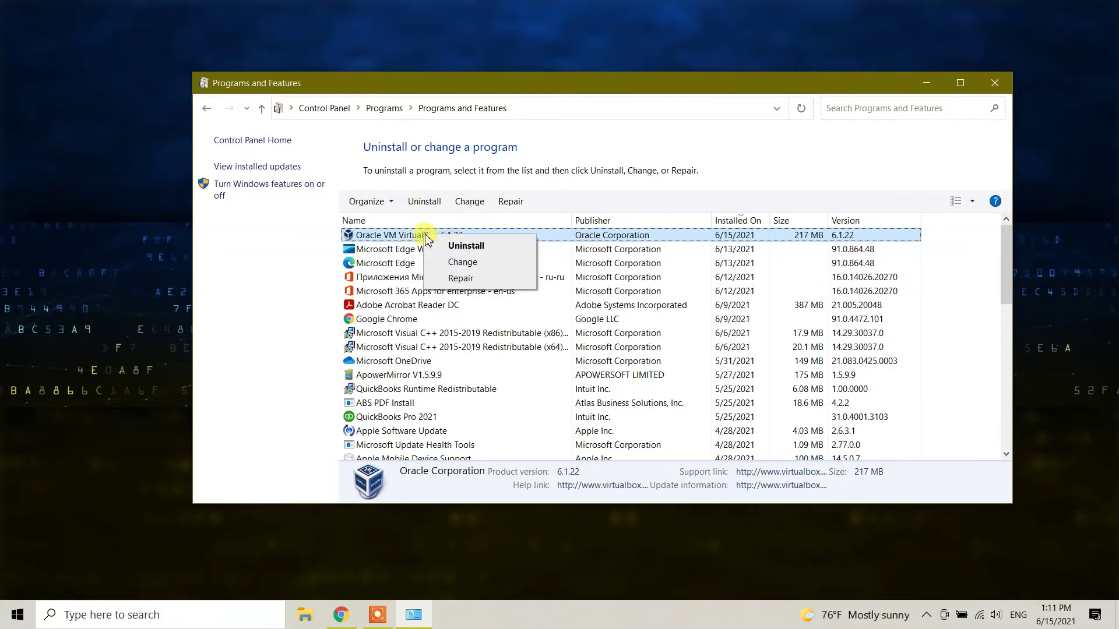
left_click(461, 245)
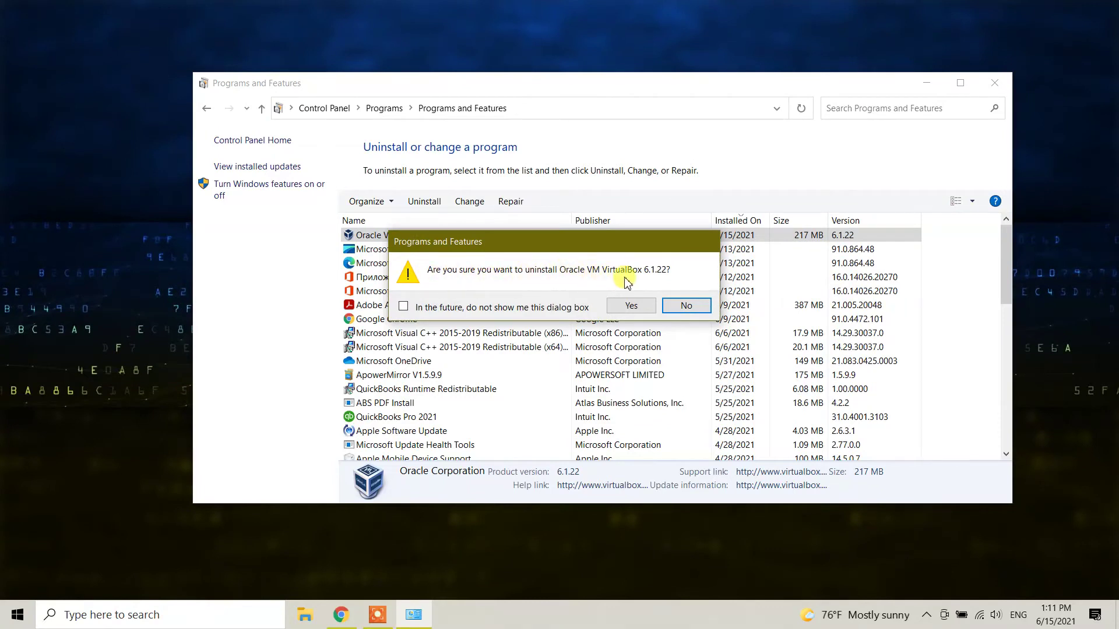
left_click(631, 306)
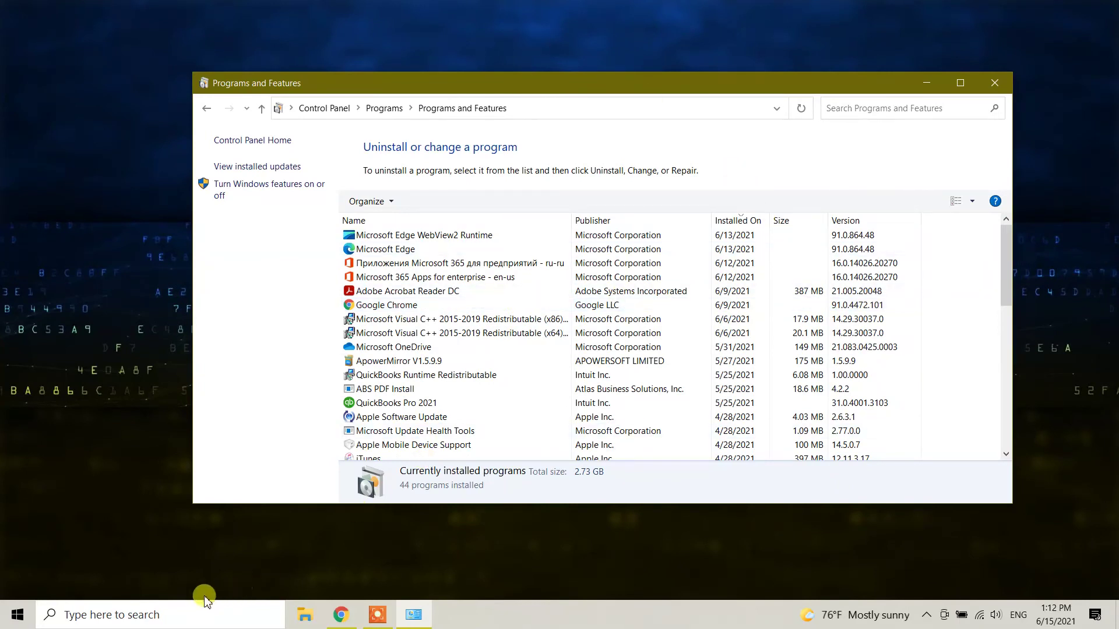
- Search Windows for 'virt' to find leftover VirtualBox items, then launch File Explorer
left_click(150, 613)
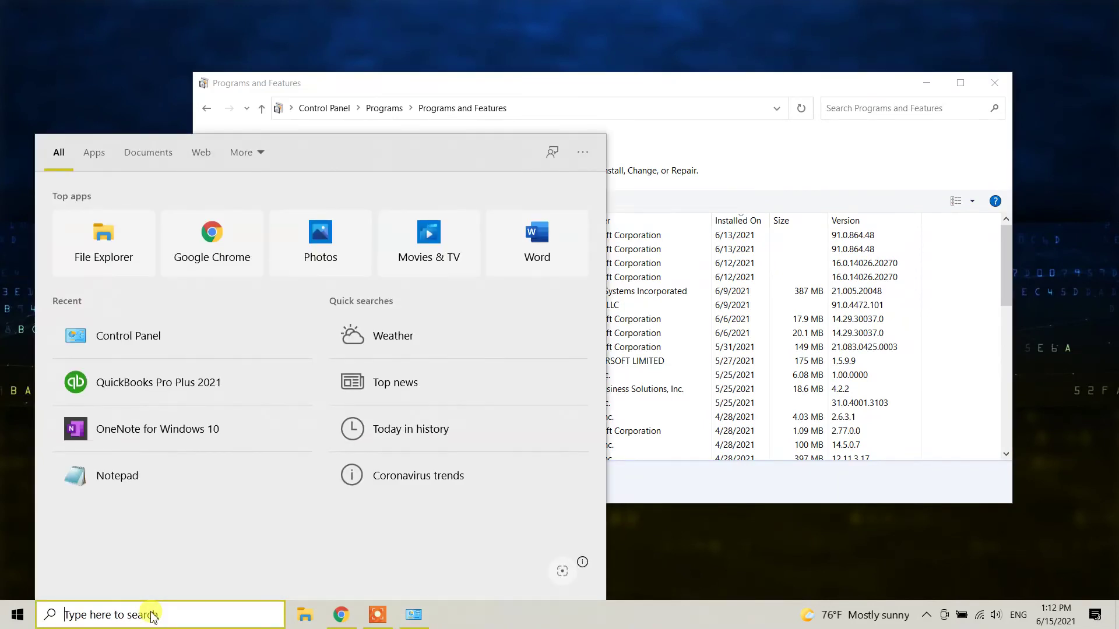
type("vir")
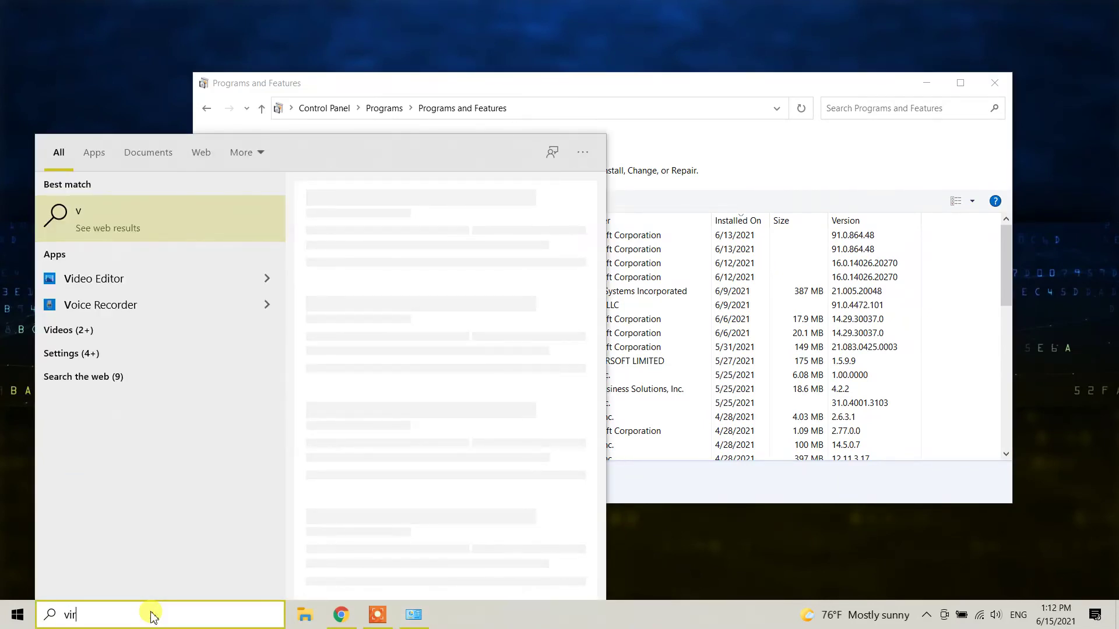
type("t")
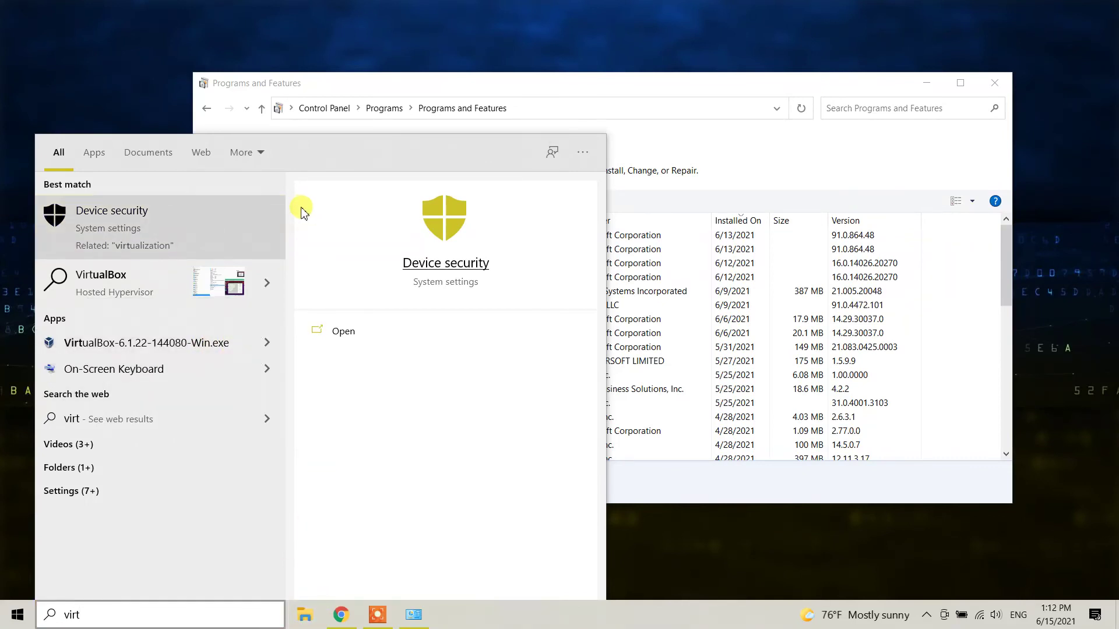
key("super+e")
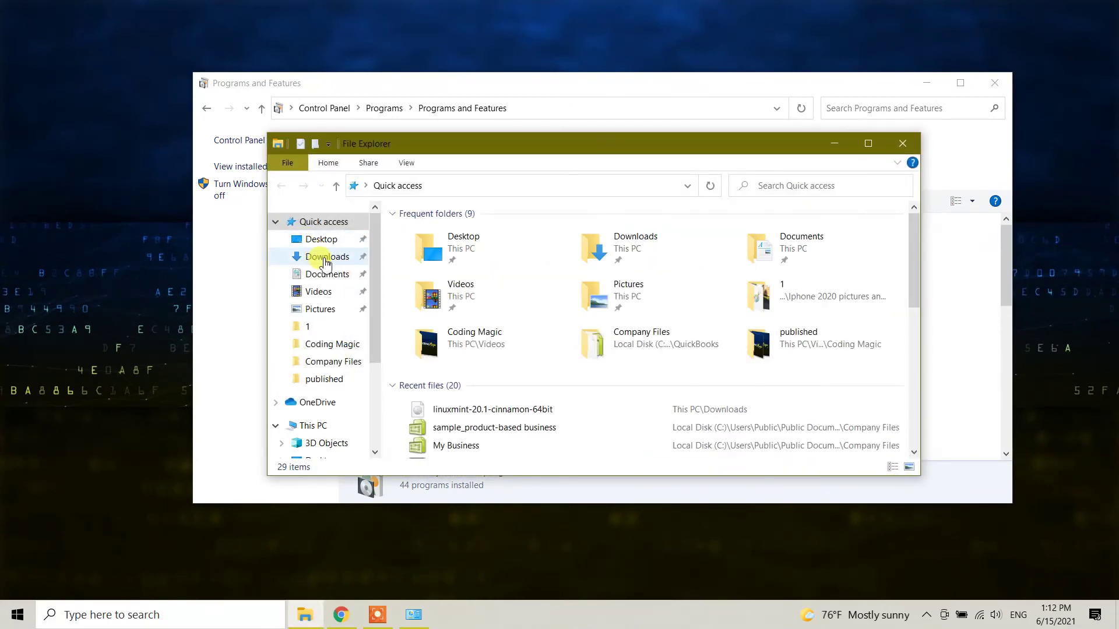
- View the VirtualBox installer in Downloads, deselect it, and minimize File Explorer
left_click(320, 257)
left_click(513, 280)
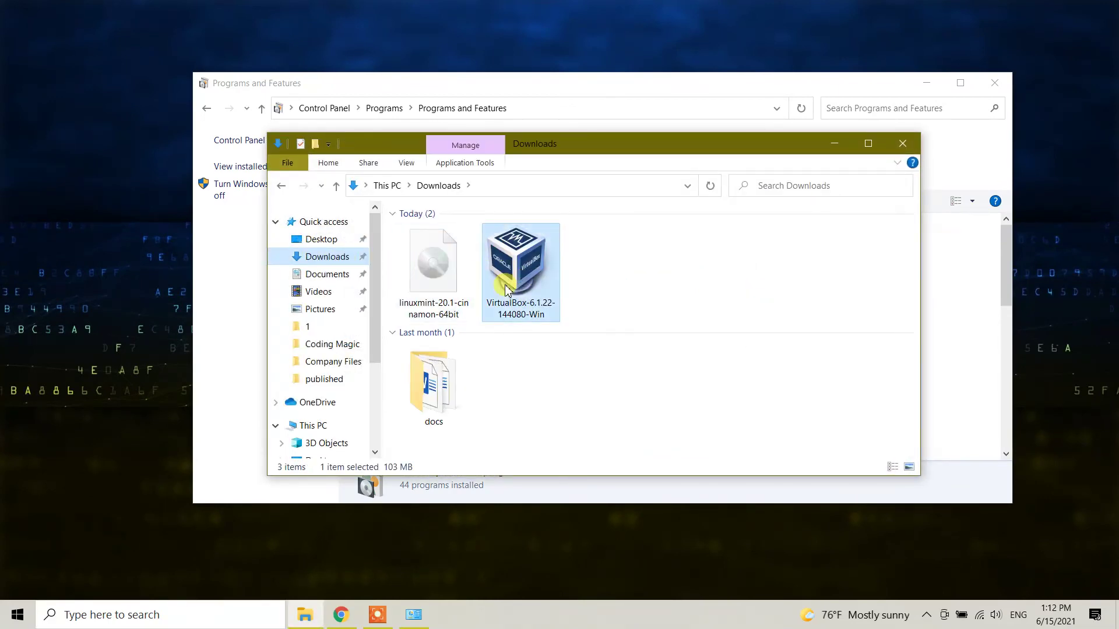
left_click_drag(830, 279, 737, 297)
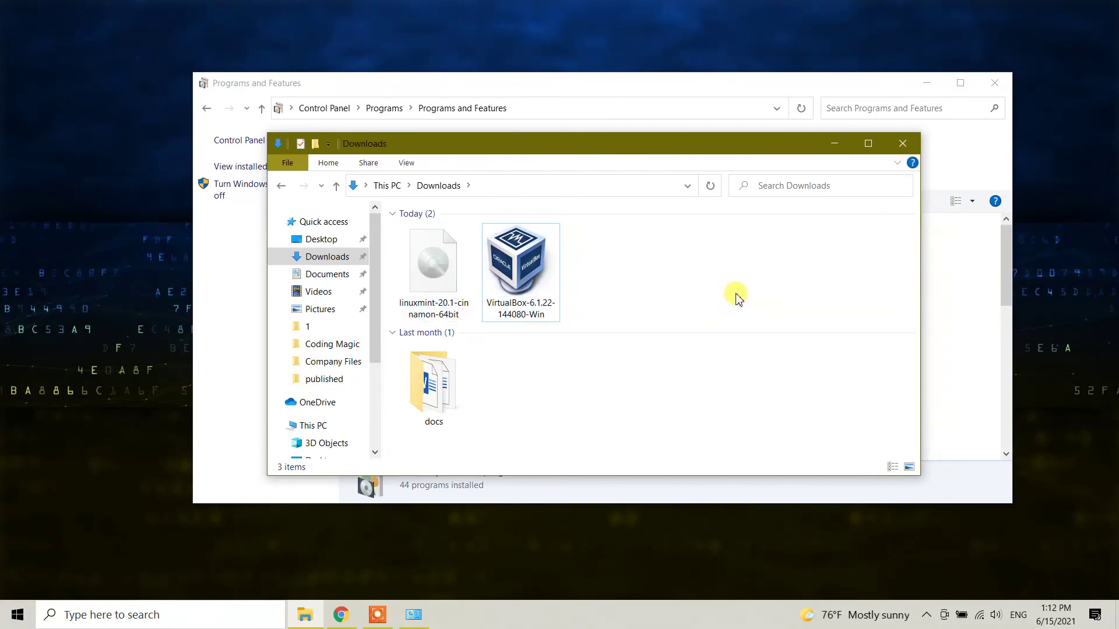
left_click(834, 144)
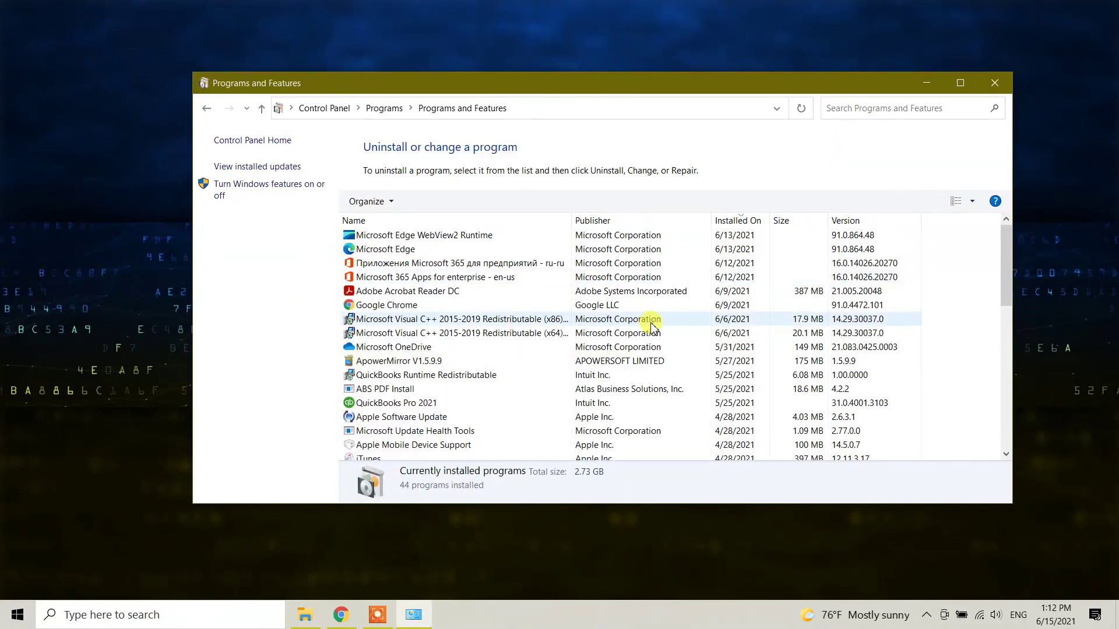